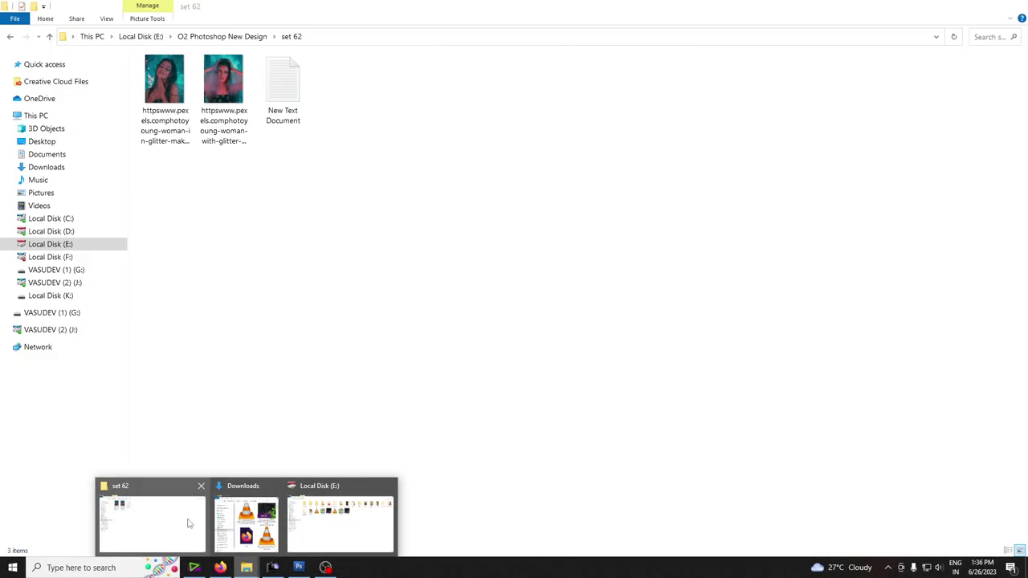
- Preview the first set 62 portrait, then open both portrait photos in Photoshop
{"action": "left_click", "coordinate": [188, 523]}
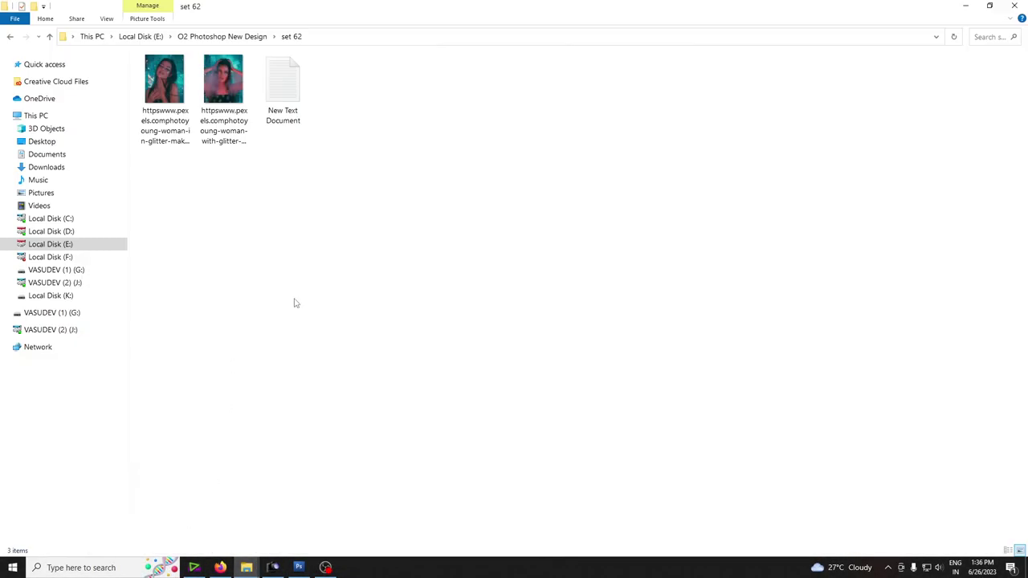
{"action": "left_click", "coordinate": [186, 111]}
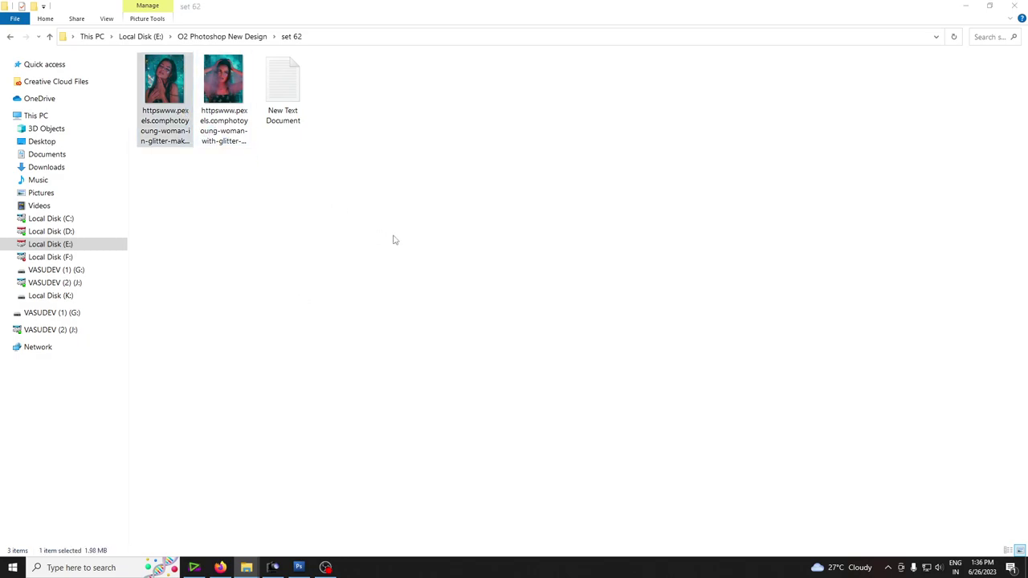
{"action": "key", "text": "Return"}
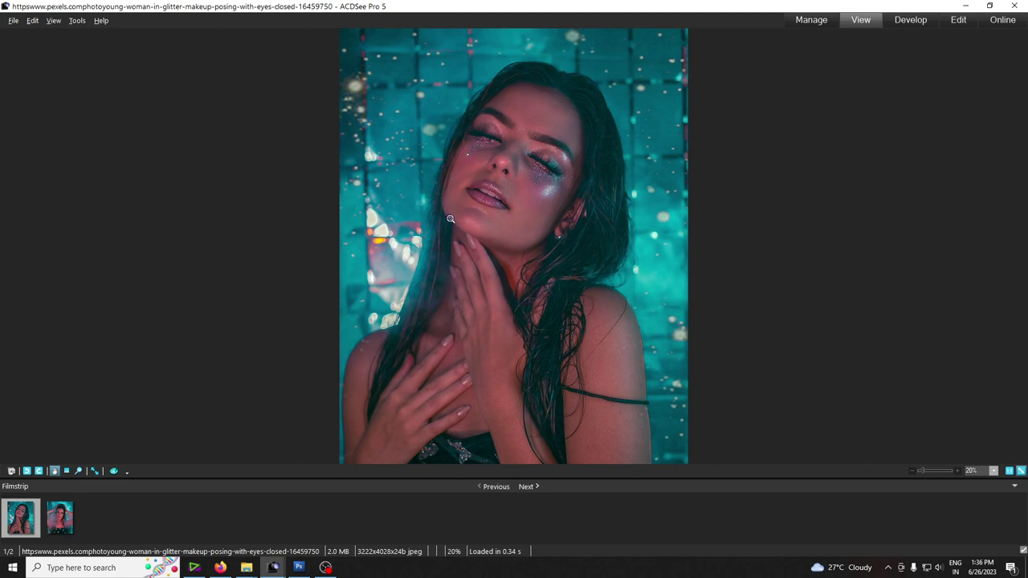
{"action": "key", "text": "alt+F4"}
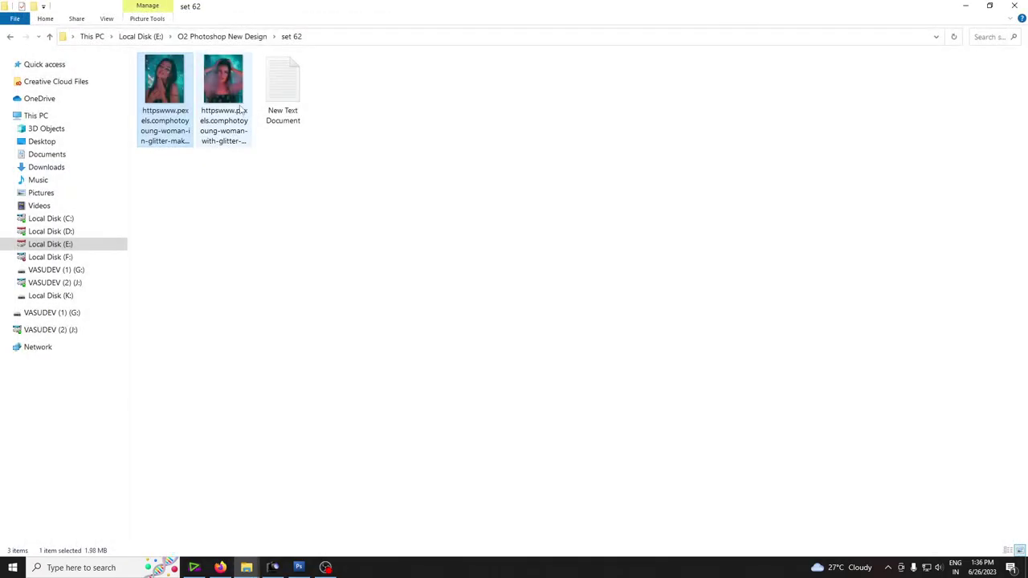
{"action": "left_click", "coordinate": [232, 100], "text": "ctrl"}
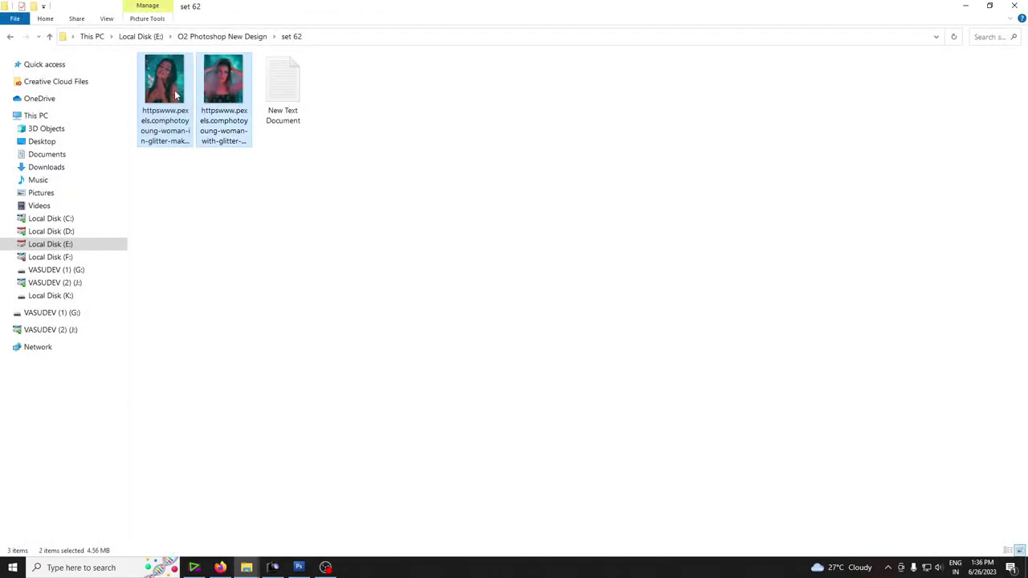
{"action": "left_click_drag", "start_coordinate": [176, 95], "coordinate": [408, 387]}
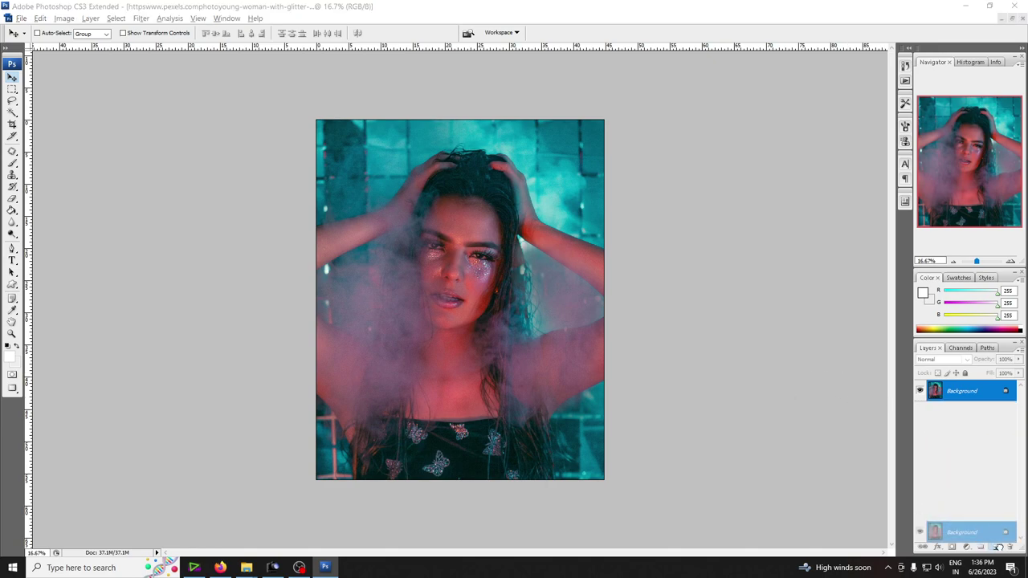
- Duplicate the Background layer and set the original Background's Lightness to +100, making it white
{"action": "left_click_drag", "start_coordinate": [968, 395], "coordinate": [995, 546]}
{"action": "left_click", "coordinate": [955, 411]}
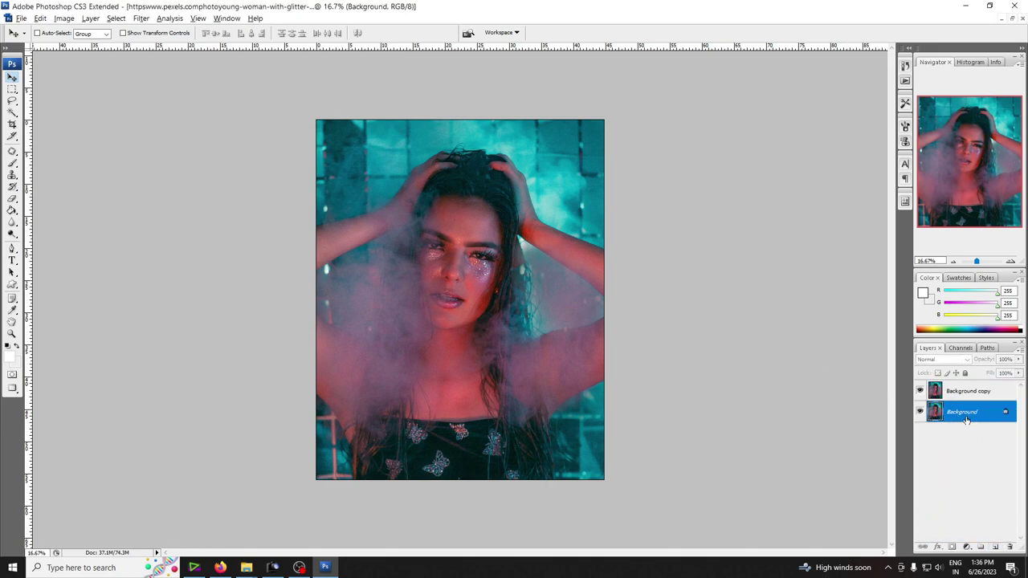
{"action": "key", "text": "ctrl+u"}
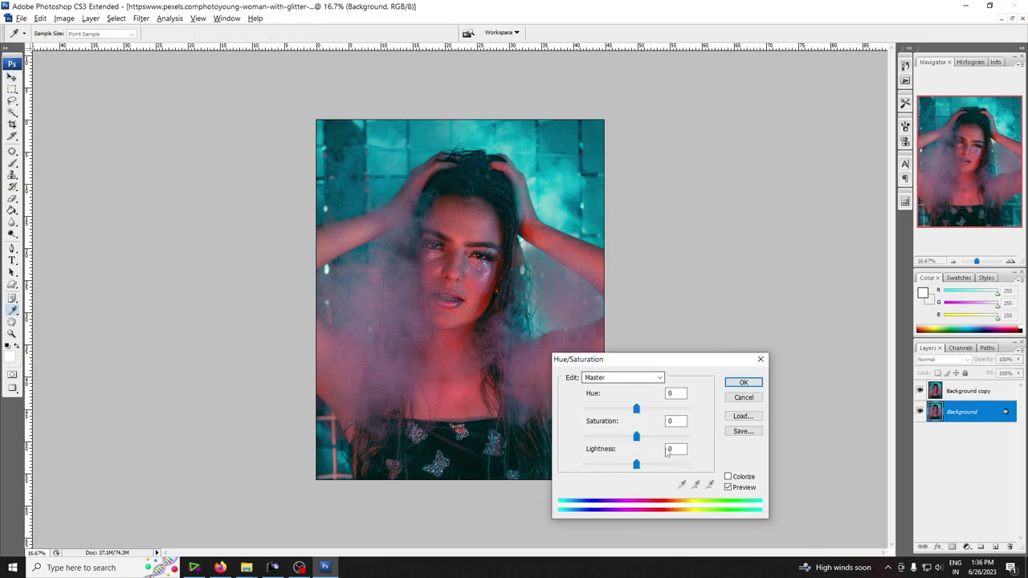
{"action": "left_click_drag", "start_coordinate": [652, 470], "coordinate": [723, 470]}
{"action": "key", "text": "Return"}
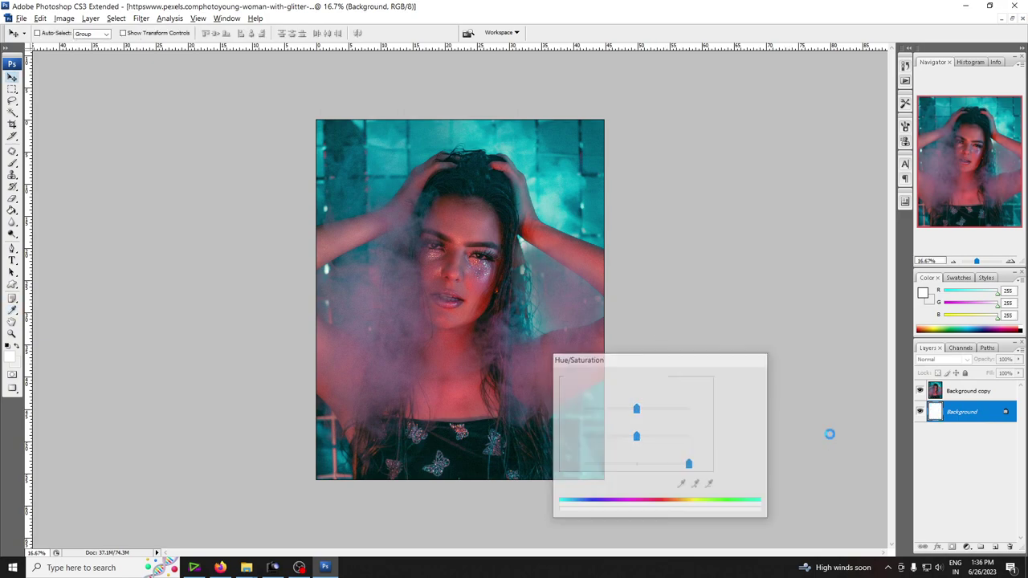
{"action": "left_click", "coordinate": [959, 397]}
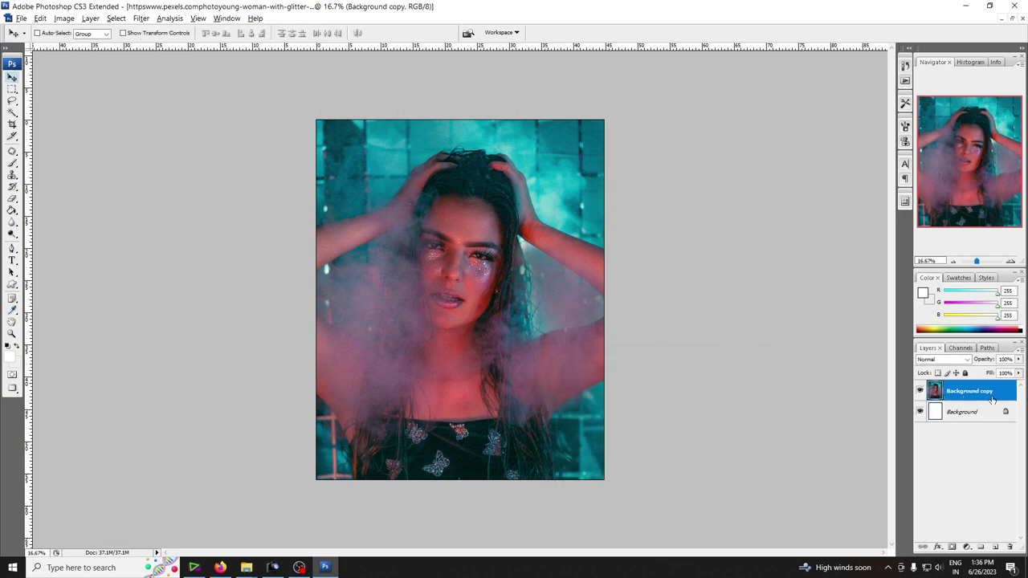
- Restrict Background copy's blending to the R channel only, then switch to the eyes-closed portrait
{"action": "double_click", "coordinate": [991, 399]}
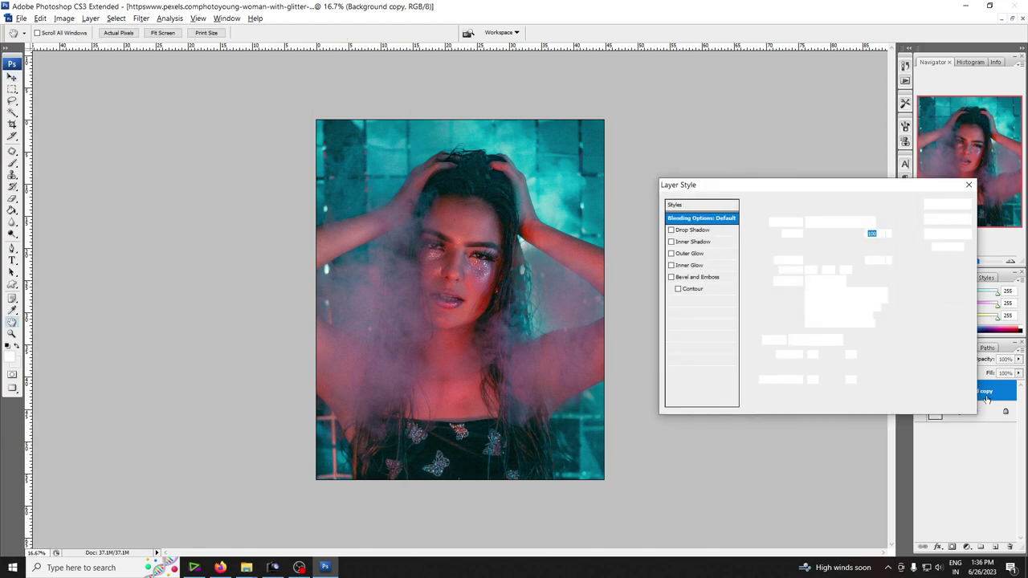
{"action": "left_click", "coordinate": [825, 270]}
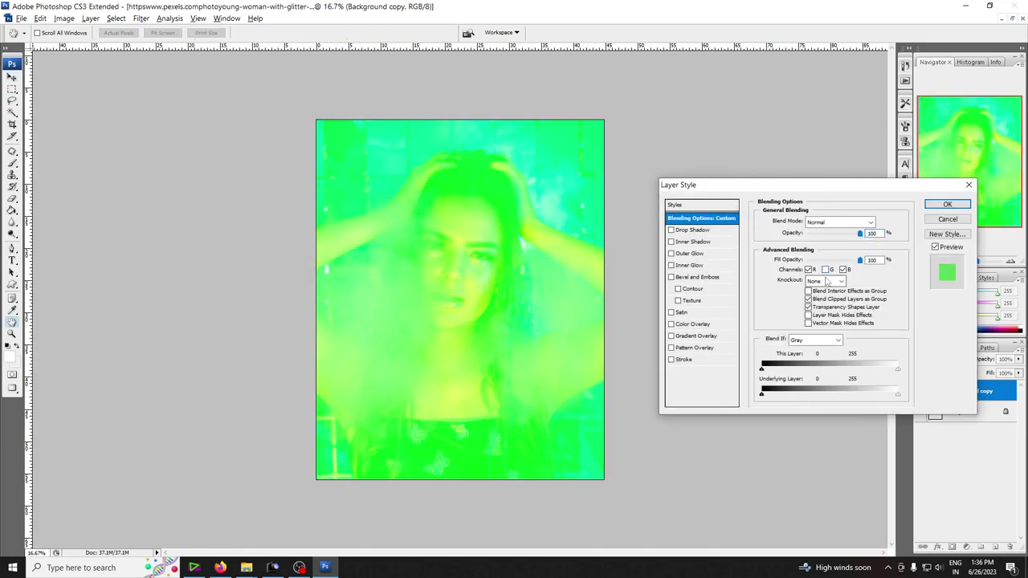
{"action": "left_click", "coordinate": [842, 270]}
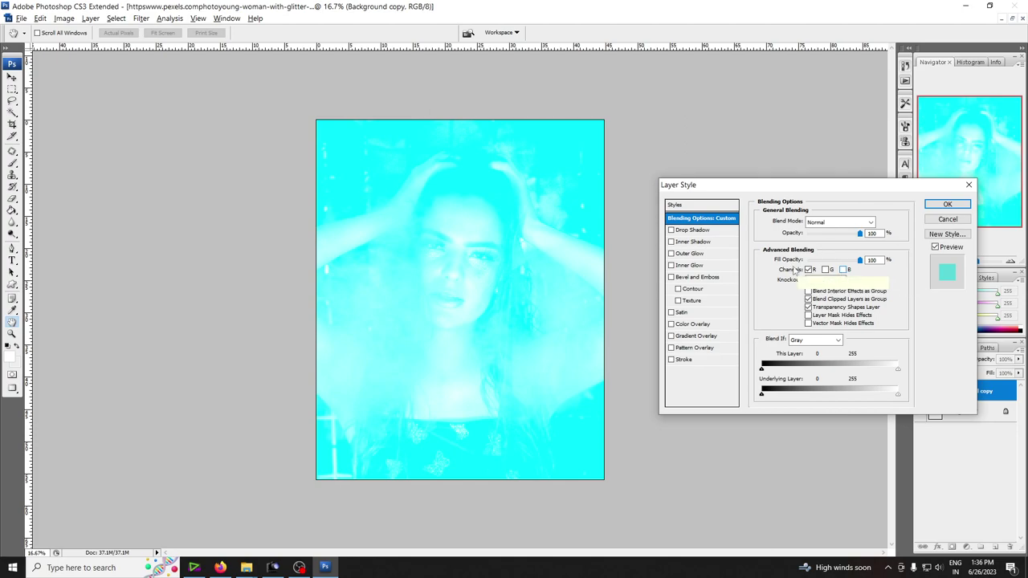
{"action": "left_click", "coordinate": [947, 204]}
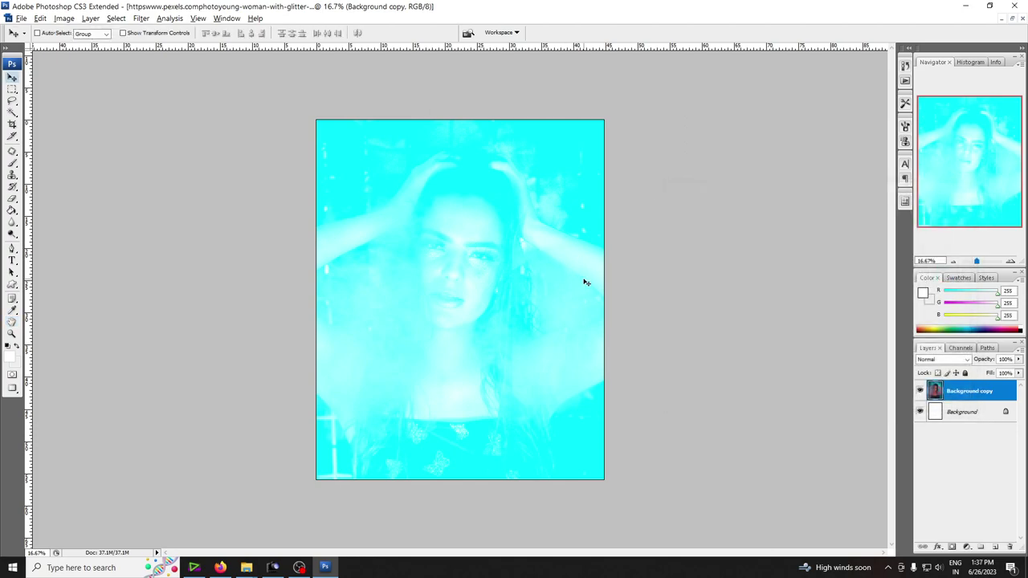
{"action": "key", "text": "ctrl+Tab"}
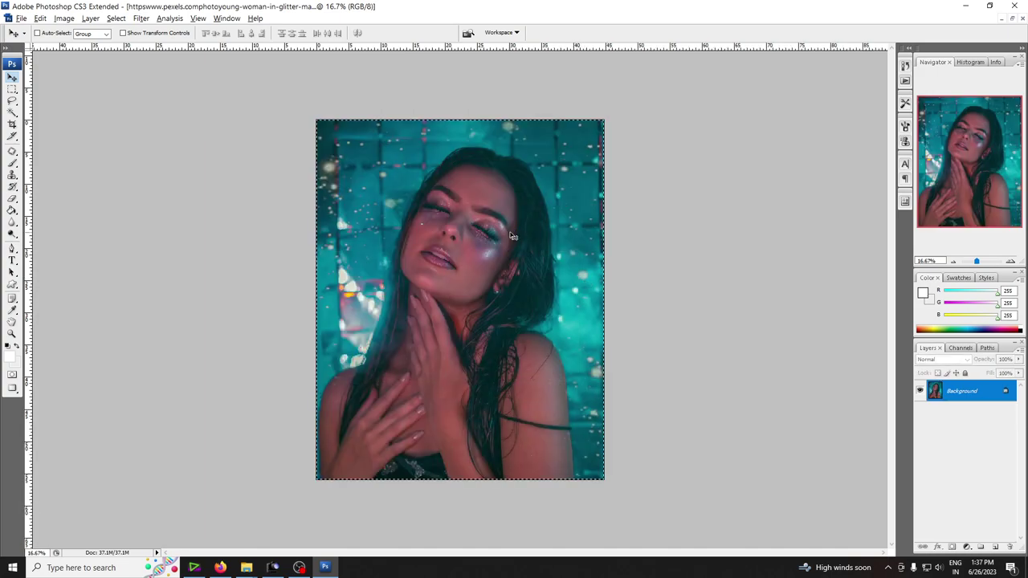
- Paste the eyes-closed portrait as Layer 1 beneath Background copy, leaving Background copy hidden
{"action": "key", "text": "ctrl+j"}
{"action": "key", "text": "ctrl+v"}
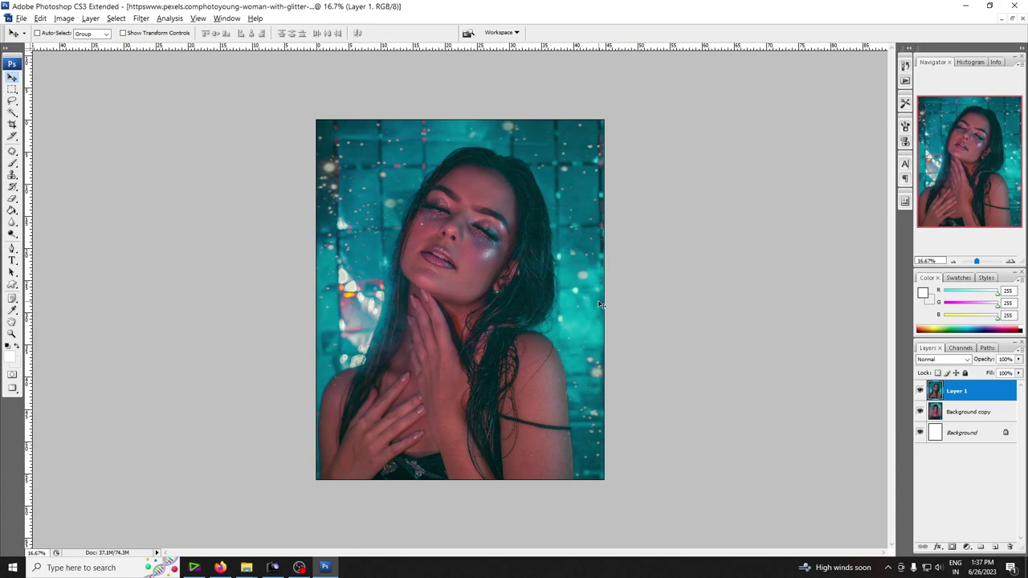
{"action": "key", "text": "ctrl+bracketleft"}
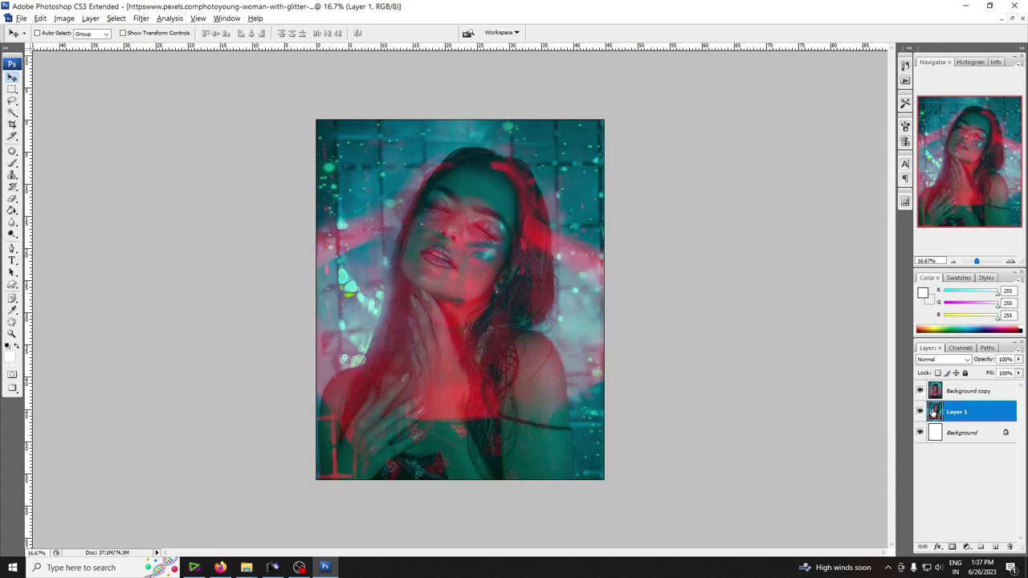
{"action": "left_click", "coordinate": [921, 412]}
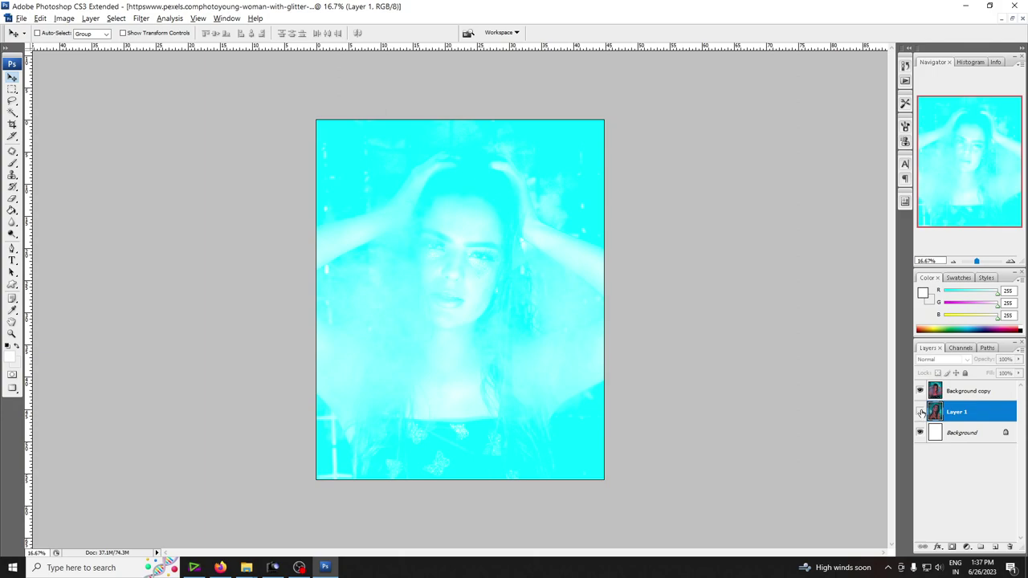
{"action": "left_click", "coordinate": [920, 391]}
{"action": "left_click", "coordinate": [920, 412]}
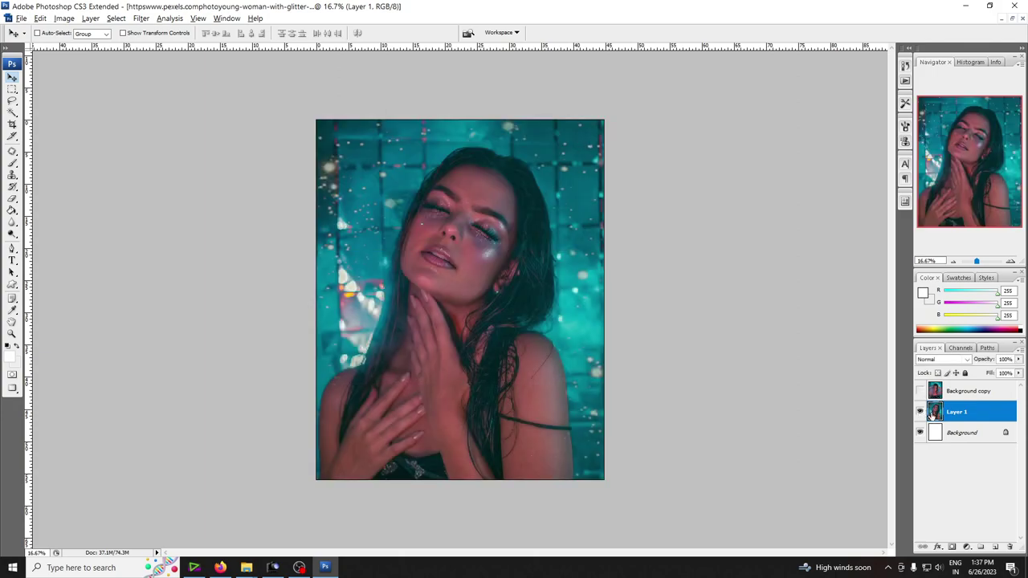
- Limit Layer 1 blending to the G and B channels, then show Background copy again
{"action": "double_click", "coordinate": [994, 413]}
{"action": "left_click", "coordinate": [825, 270]}
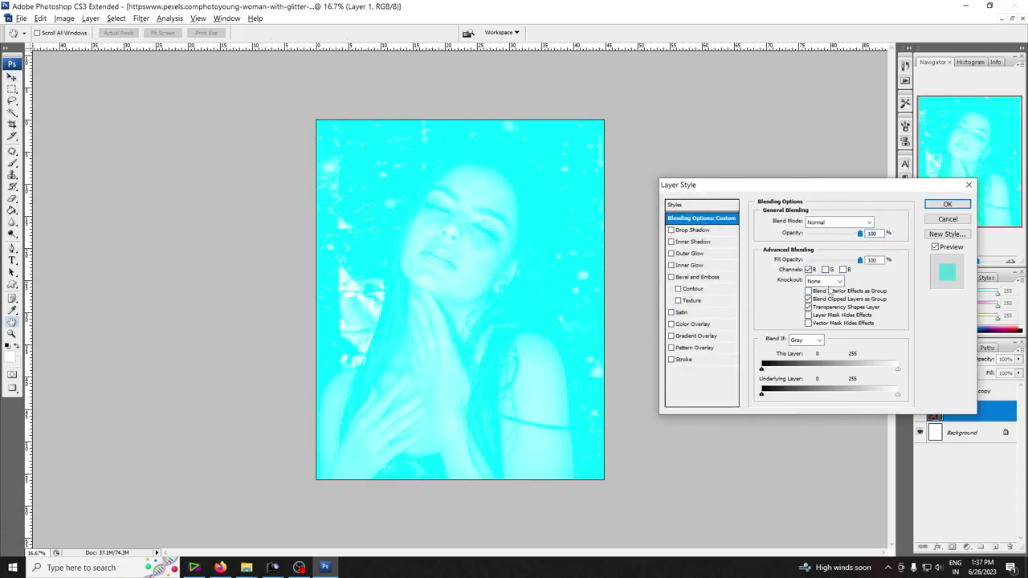
{"action": "left_click", "coordinate": [826, 270]}
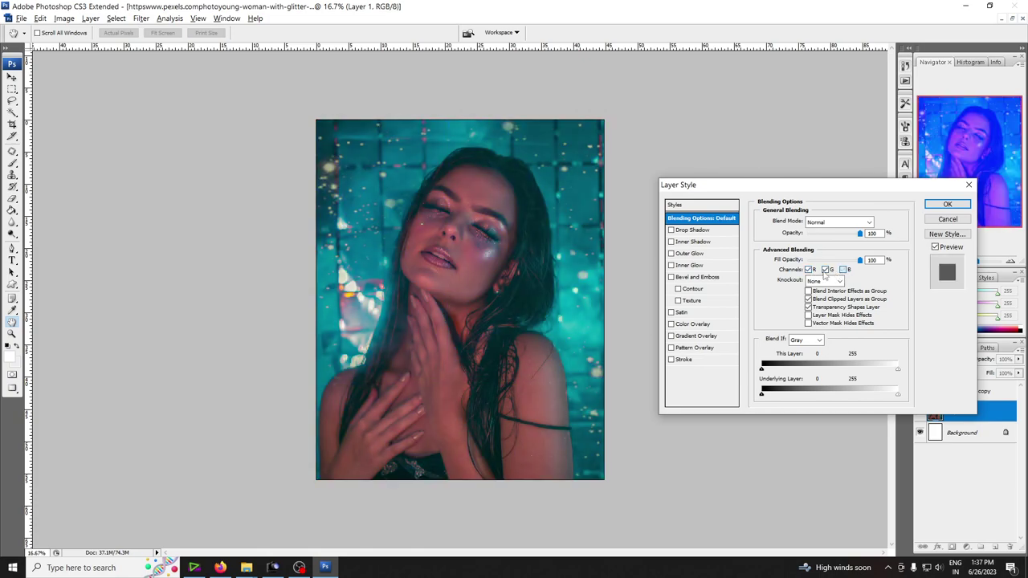
{"action": "left_click", "coordinate": [809, 270]}
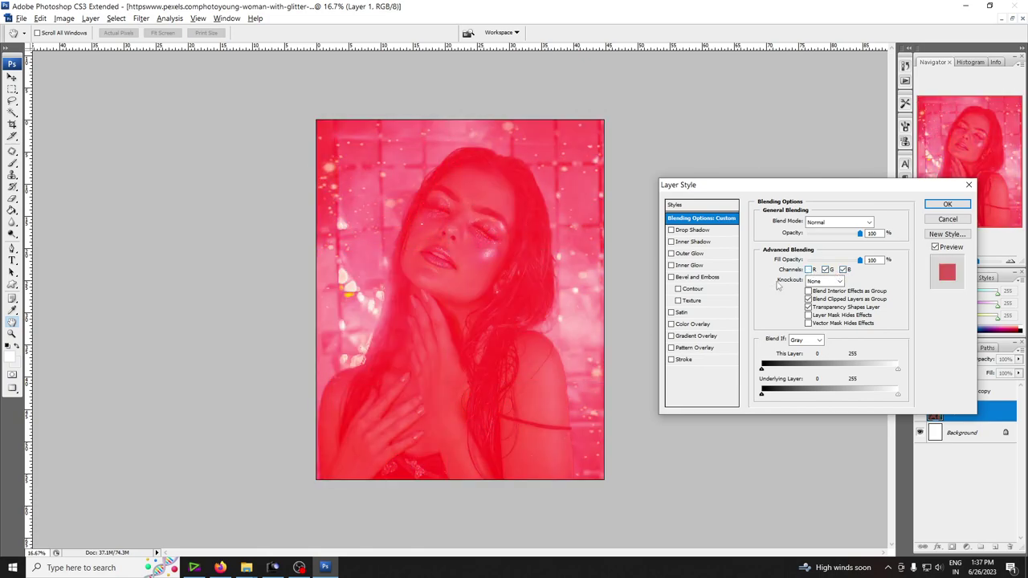
{"action": "left_click", "coordinate": [946, 205]}
{"action": "left_click", "coordinate": [920, 391]}
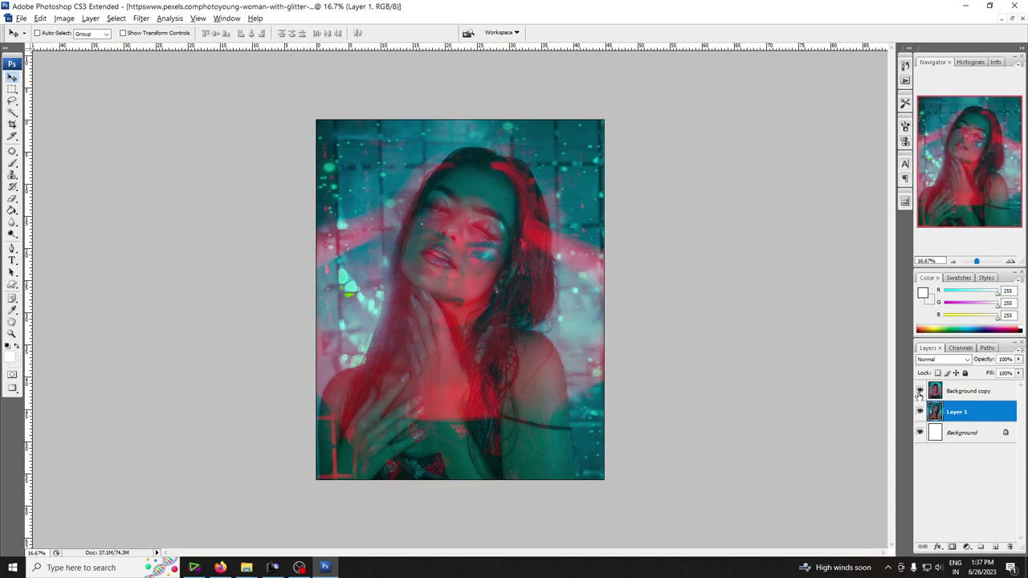
{"action": "left_click", "coordinate": [975, 394]}
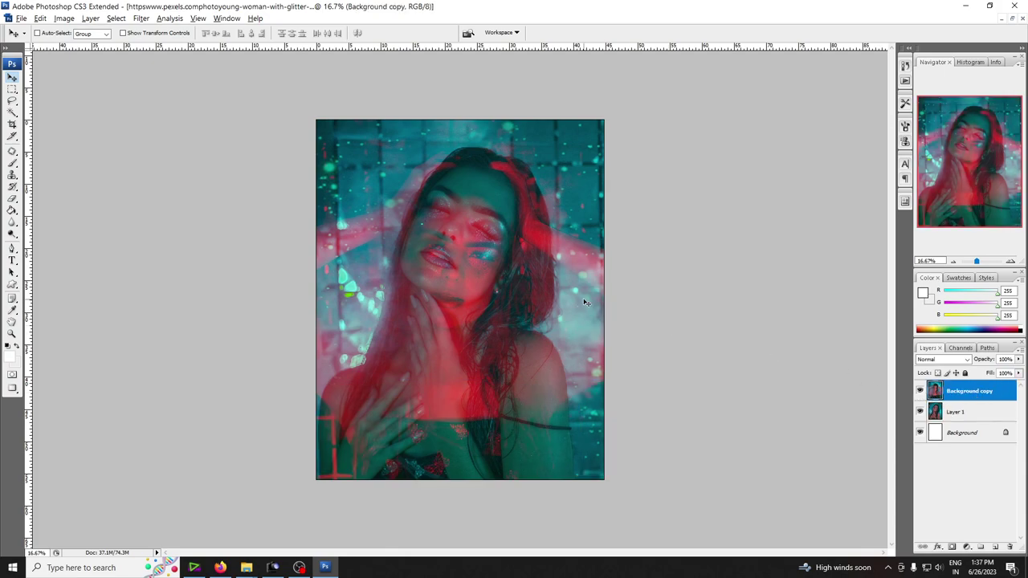
- Scale Background copy up to about 141% and shift it right
{"action": "mouse_move", "coordinate": [584, 302]}
{"action": "left_mouse_down"}
{"action": "mouse_move", "coordinate": [561, 301]}
{"action": "mouse_move", "coordinate": [597, 321]}
{"action": "left_mouse_up"}
{"action": "key", "text": "ctrl+t"}
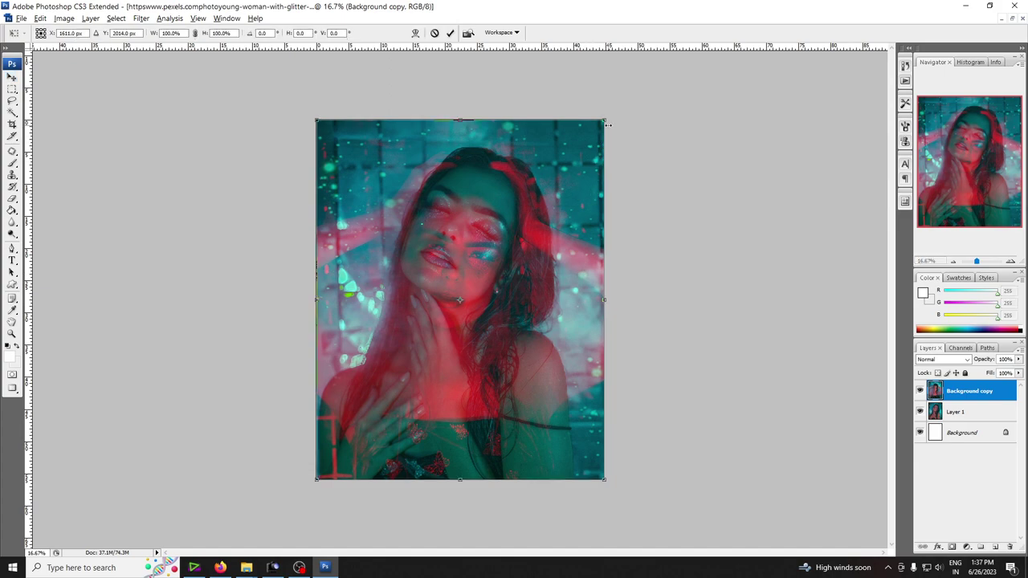
{"action": "left_click_drag", "start_coordinate": [605, 121], "coordinate": [666, 53]}
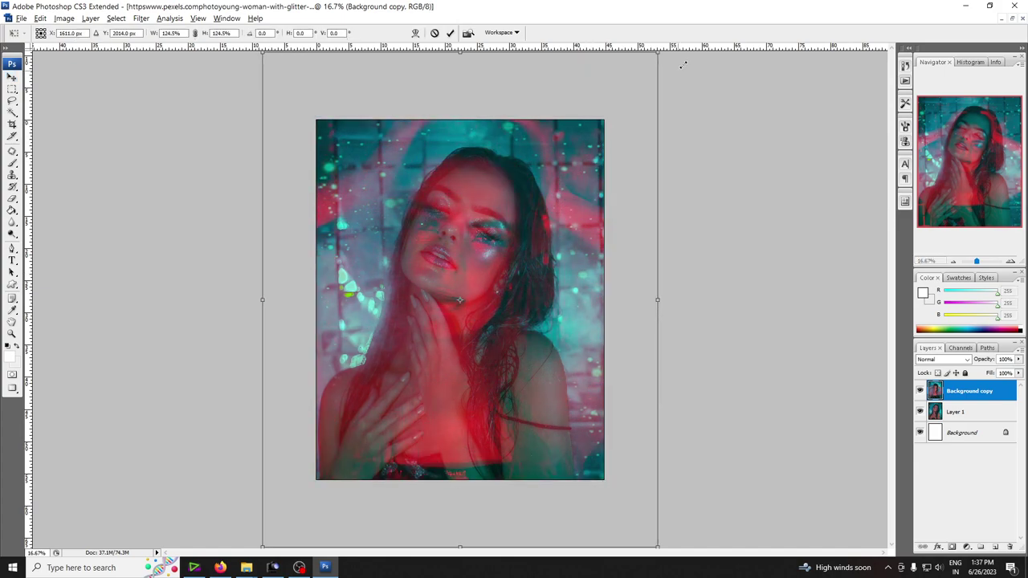
{"action": "left_click_drag", "start_coordinate": [564, 227], "coordinate": [625, 231]}
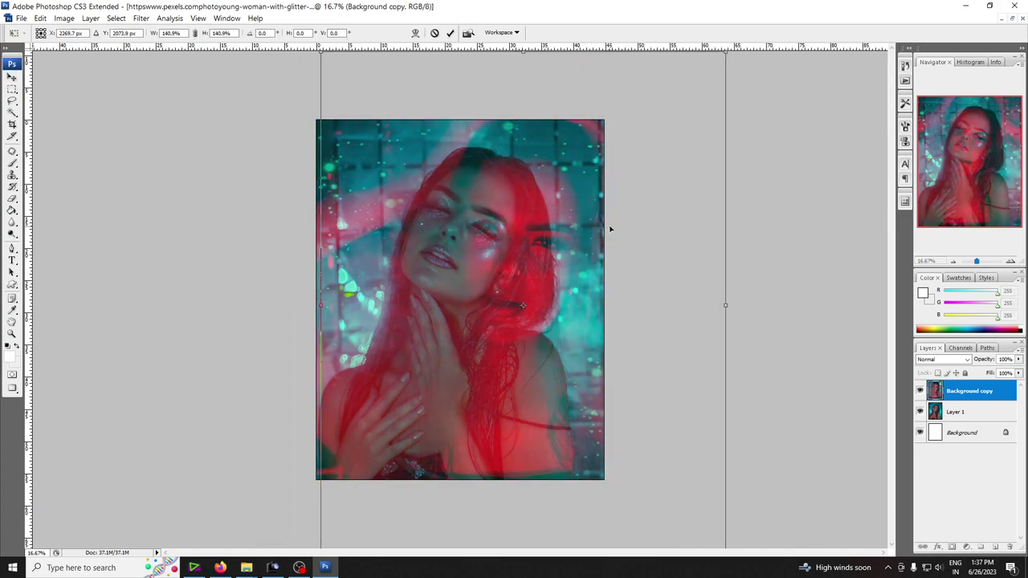
{"action": "key", "text": "Return"}
- Scale Layer 1 to 148.4% and reposition it to align the two faces
{"action": "left_click", "coordinate": [955, 411]}
{"action": "left_click_drag", "start_coordinate": [645, 349], "coordinate": [624, 349]}
{"action": "key", "text": "ctrl+t"}
{"action": "mouse_move", "coordinate": [582, 119]}
{"action": "left_mouse_down"}
{"action": "mouse_move", "coordinate": [669, 74]}
{"action": "mouse_move", "coordinate": [651, 51]}
{"action": "left_mouse_up"}
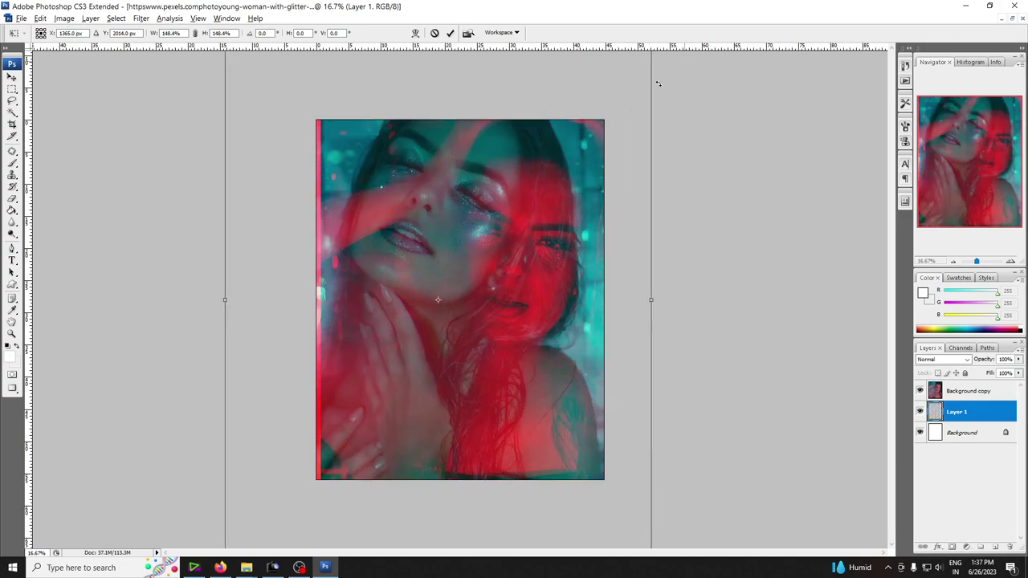
{"action": "left_click_drag", "start_coordinate": [583, 161], "coordinate": [574, 197]}
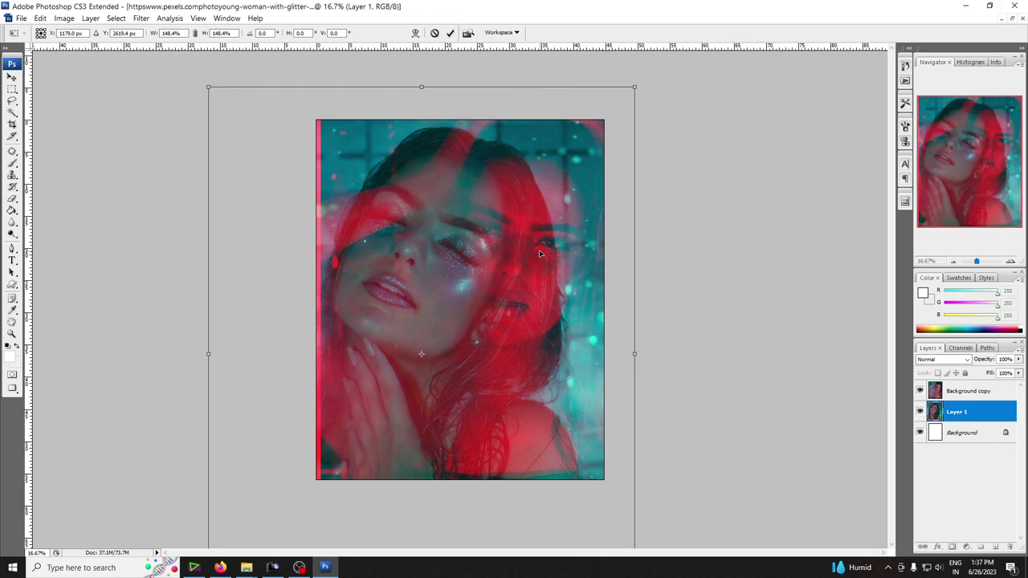
{"action": "left_click_drag", "start_coordinate": [539, 254], "coordinate": [532, 248]}
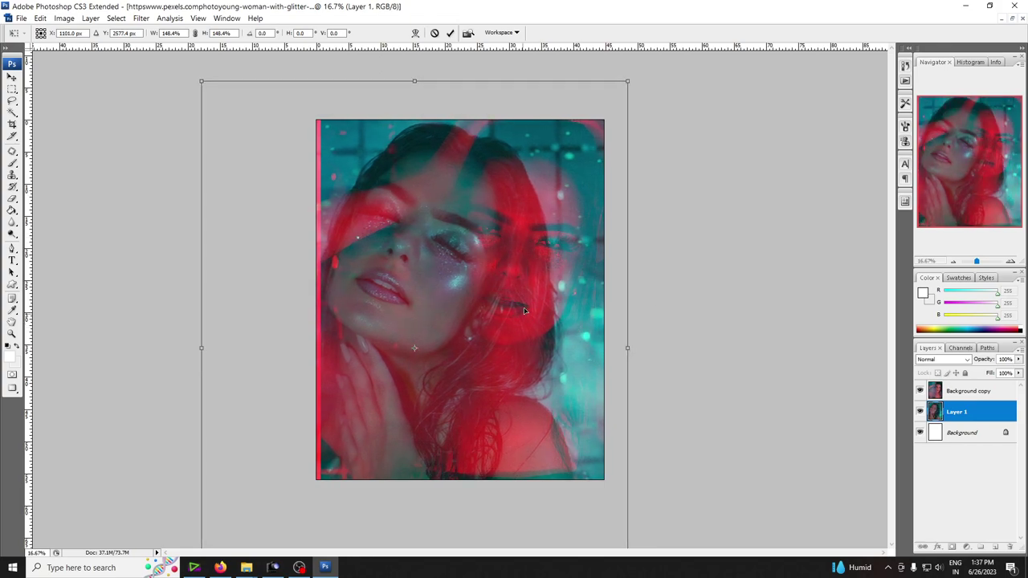
{"action": "left_click_drag", "start_coordinate": [523, 311], "coordinate": [525, 305]}
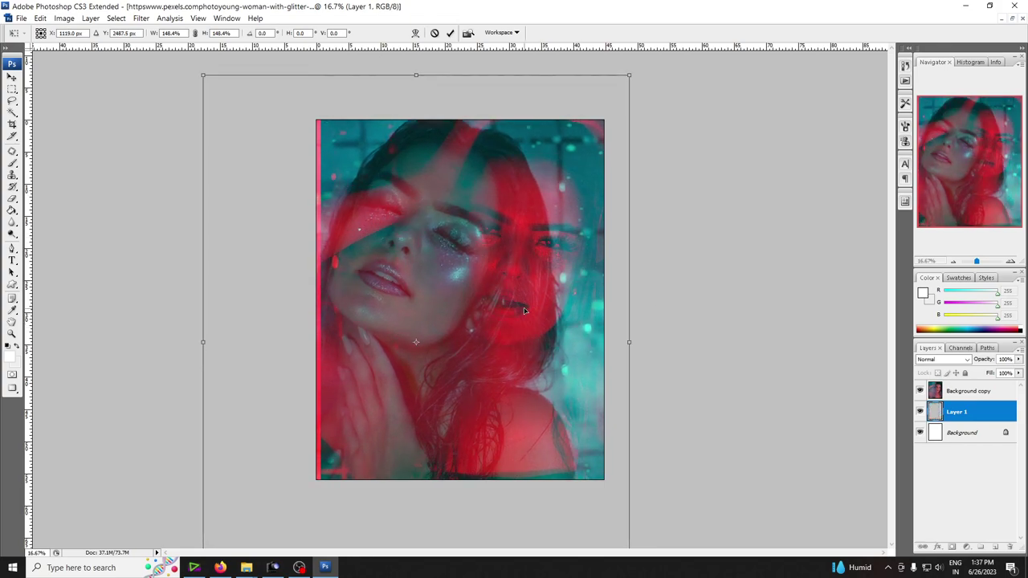
{"action": "left_click", "coordinate": [951, 391]}
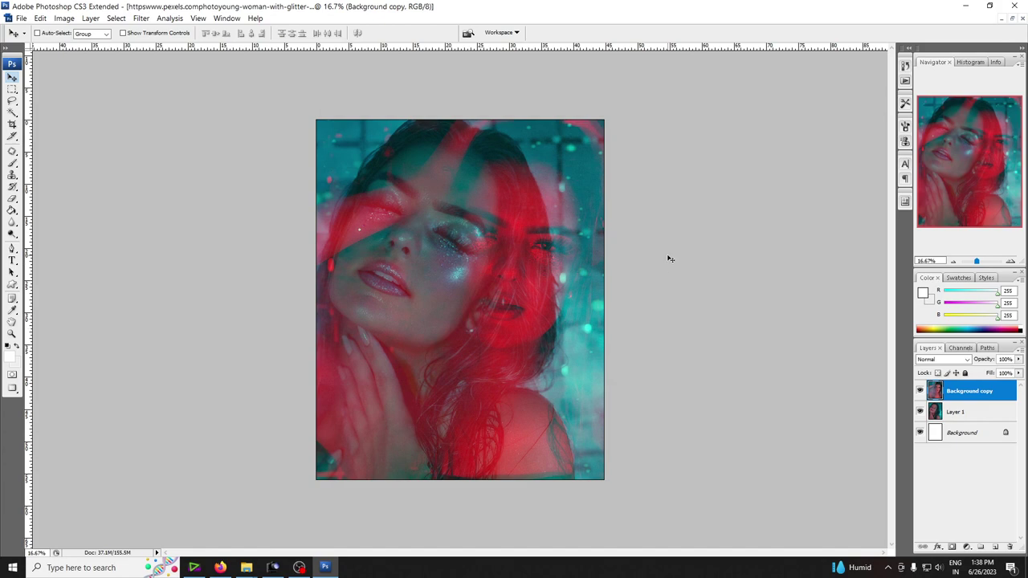
- Duplicate the composite into its own window on the right and revert the original via History
{"action": "key", "text": "f"}
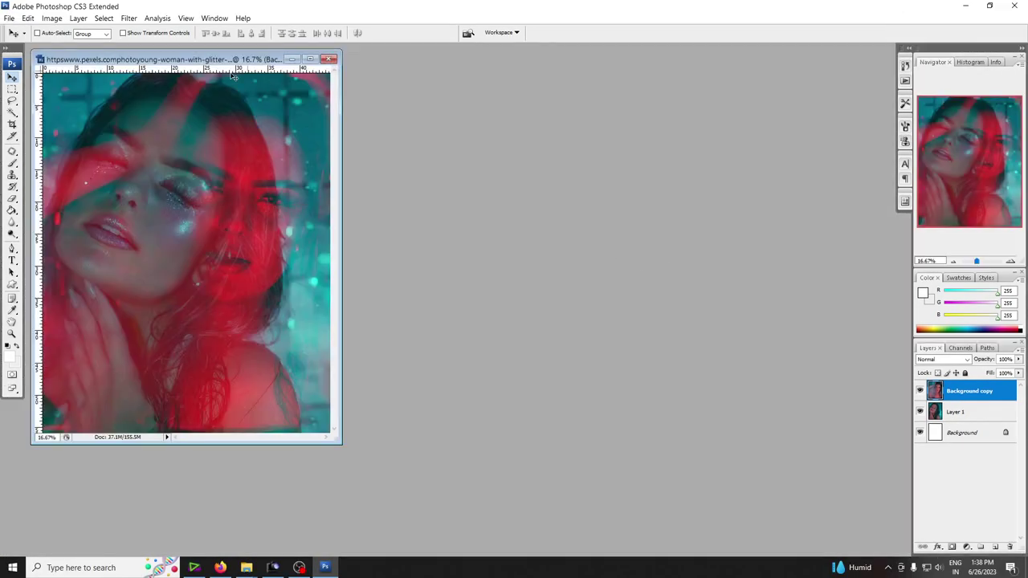
{"action": "right_click", "coordinate": [224, 61]}
{"action": "left_click", "coordinate": [245, 69]}
{"action": "key", "text": "Escape"}
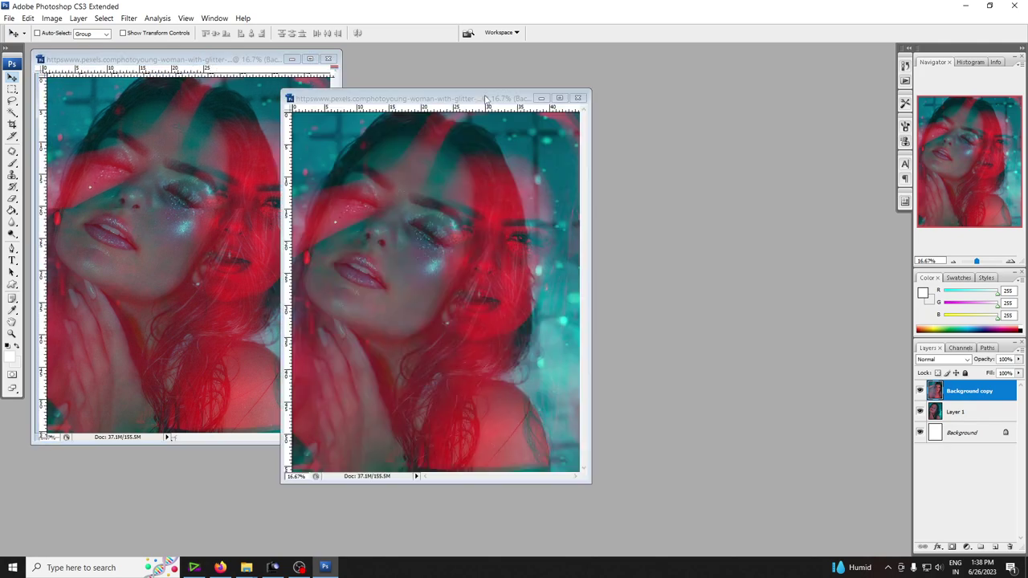
{"action": "left_click_drag", "start_coordinate": [485, 98], "coordinate": [615, 60]}
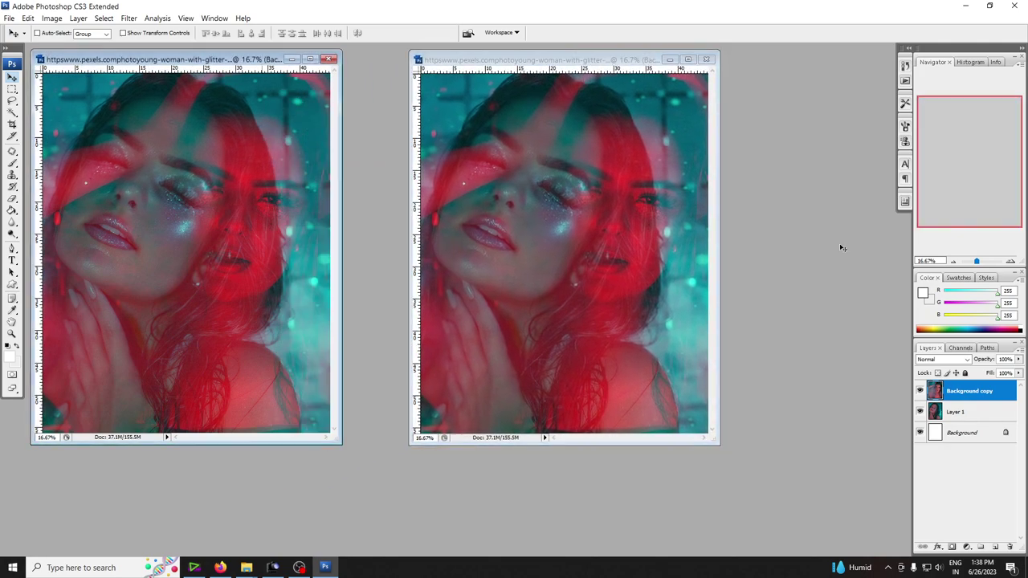
{"action": "left_click", "coordinate": [905, 66]}
{"action": "left_click", "coordinate": [827, 86]}
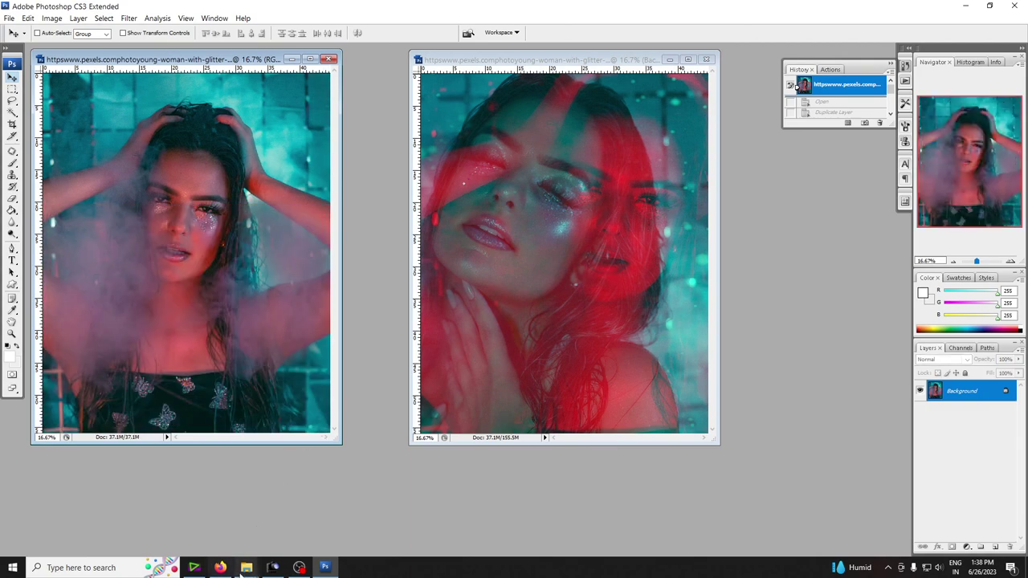
- Drag the eyes-closed glitter portrait from the set 62 folder into Photoshop
{"action": "mouse_move", "coordinate": [247, 568]}
{"action": "left_click", "coordinate": [153, 518]}
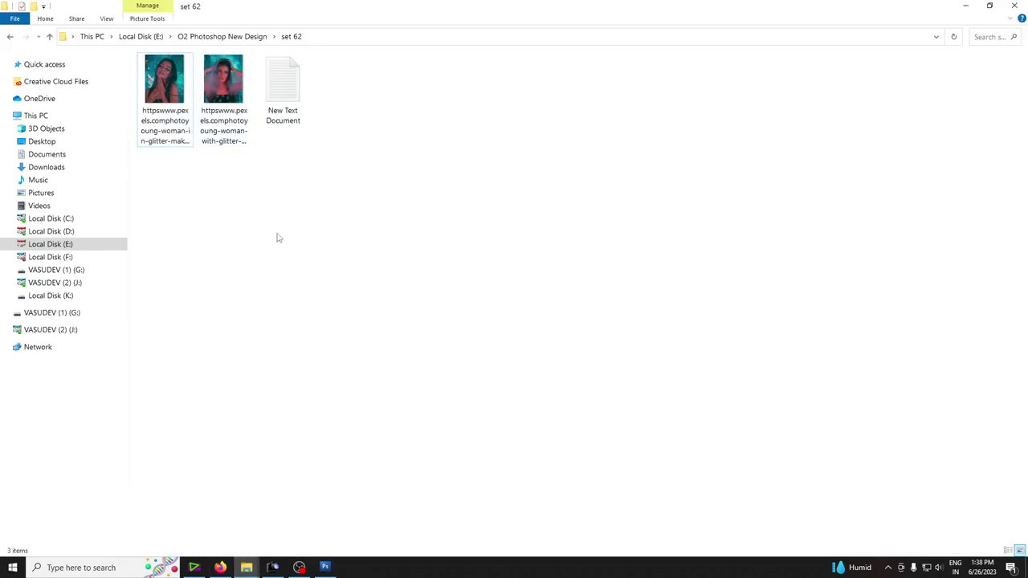
{"action": "left_click", "coordinate": [173, 100]}
{"action": "left_click_drag", "start_coordinate": [228, 101], "coordinate": [502, 201]}
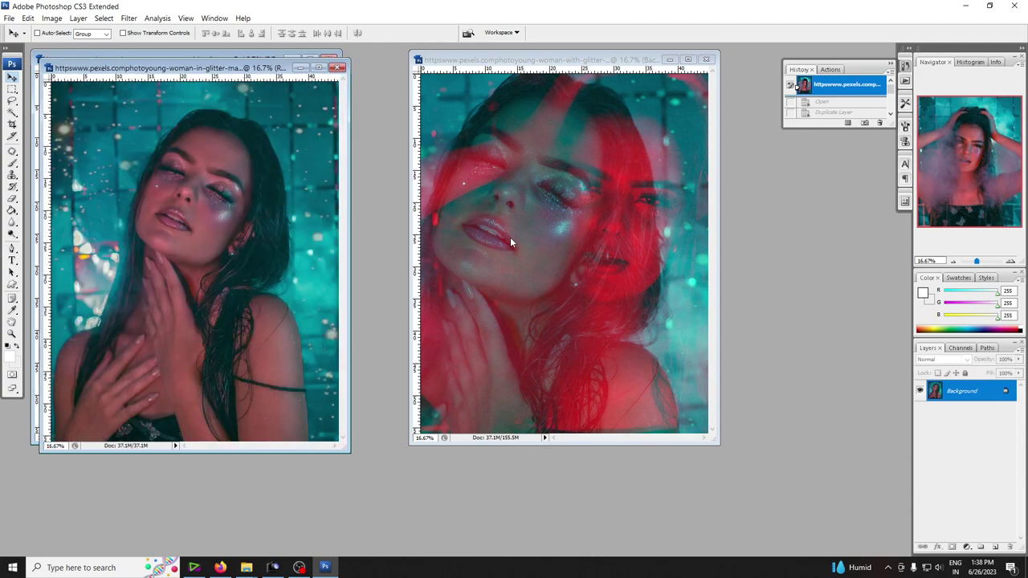
- Hide the panels and arrange the three document windows side by side
{"action": "key", "text": "Tab"}
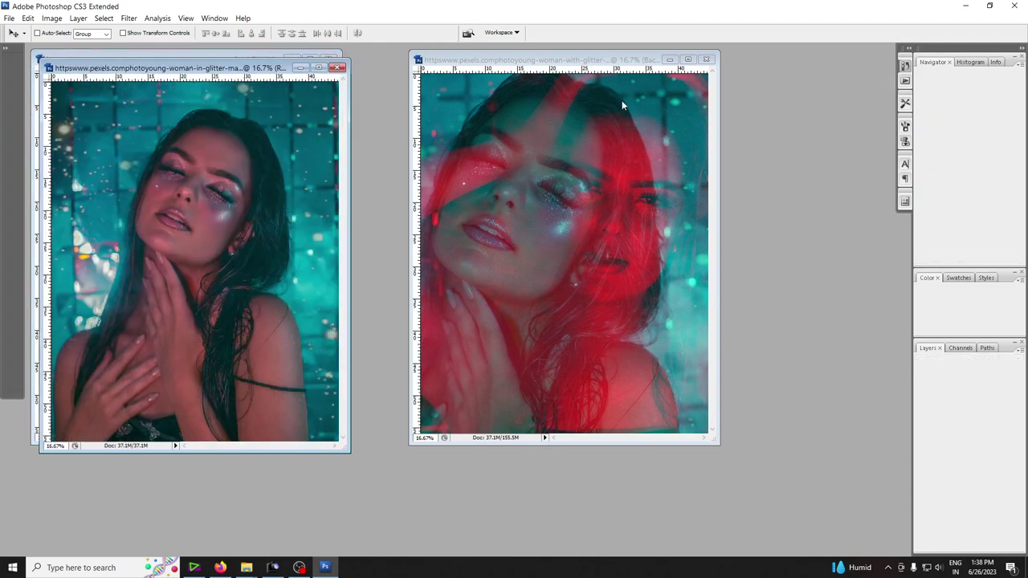
{"action": "left_click_drag", "start_coordinate": [601, 41], "coordinate": [812, 92]}
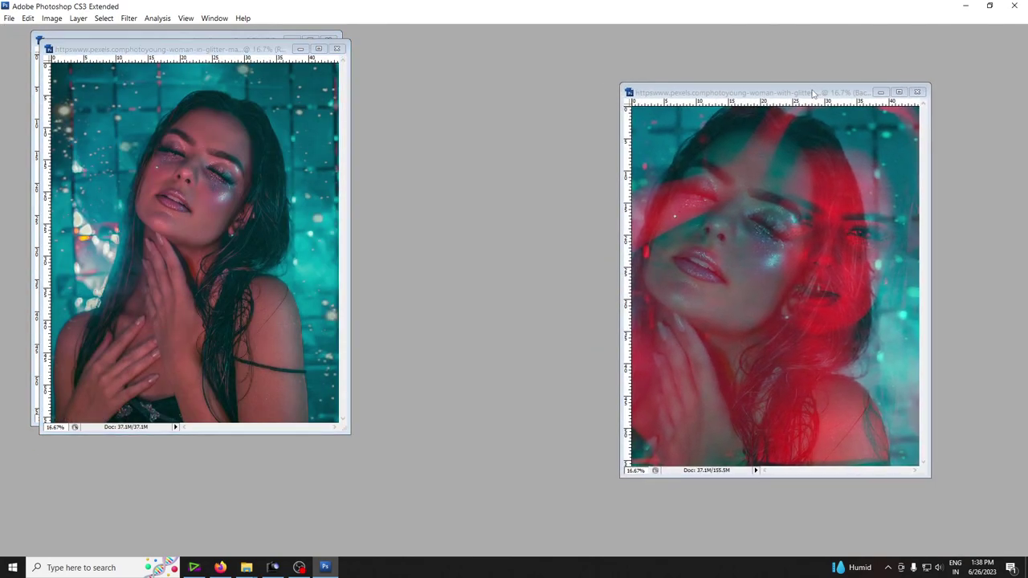
{"action": "left_click_drag", "start_coordinate": [248, 53], "coordinate": [531, 39]}
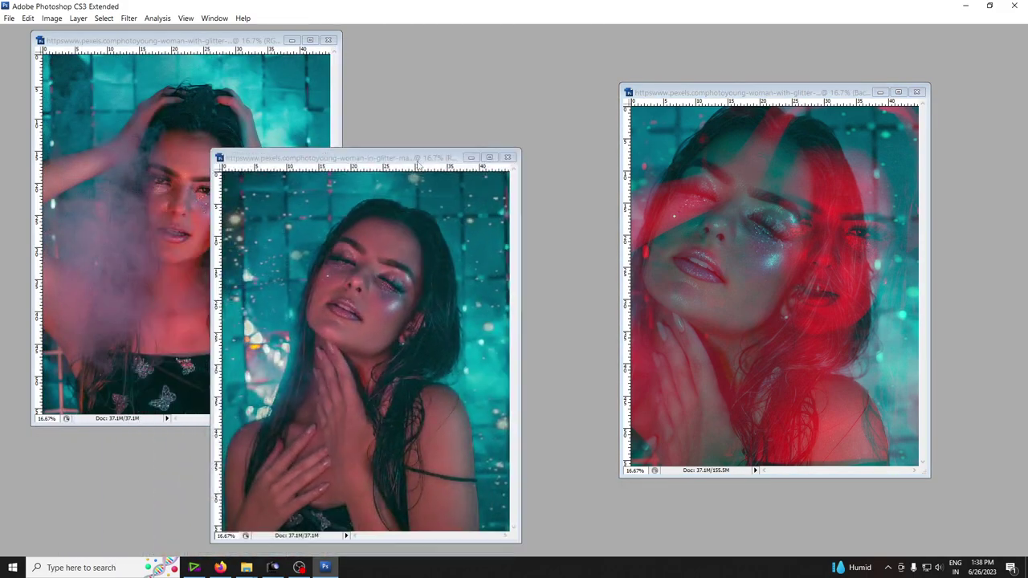
{"action": "left_click_drag", "start_coordinate": [723, 93], "coordinate": [764, 43]}
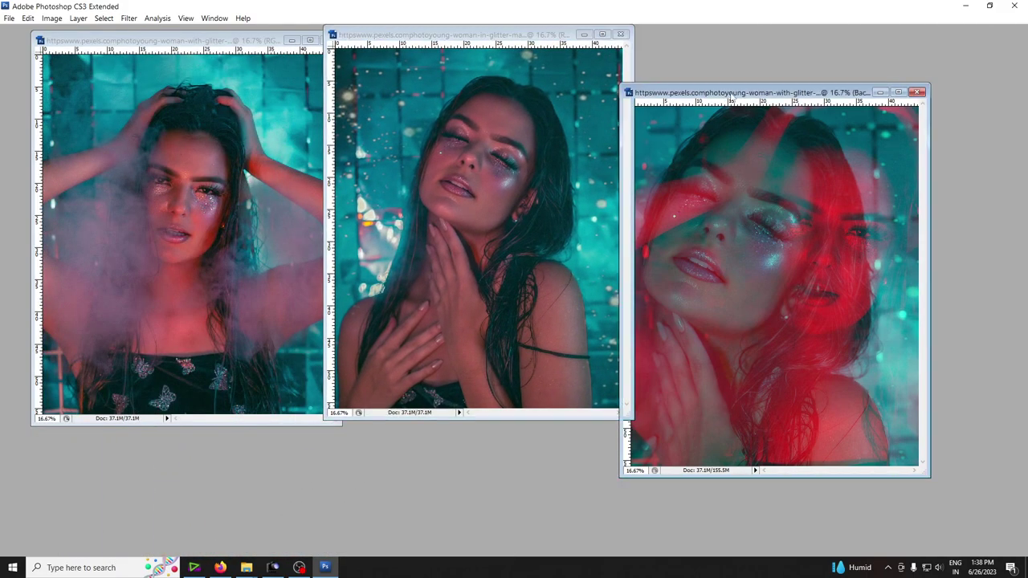
{"action": "left_click", "coordinate": [763, 42]}
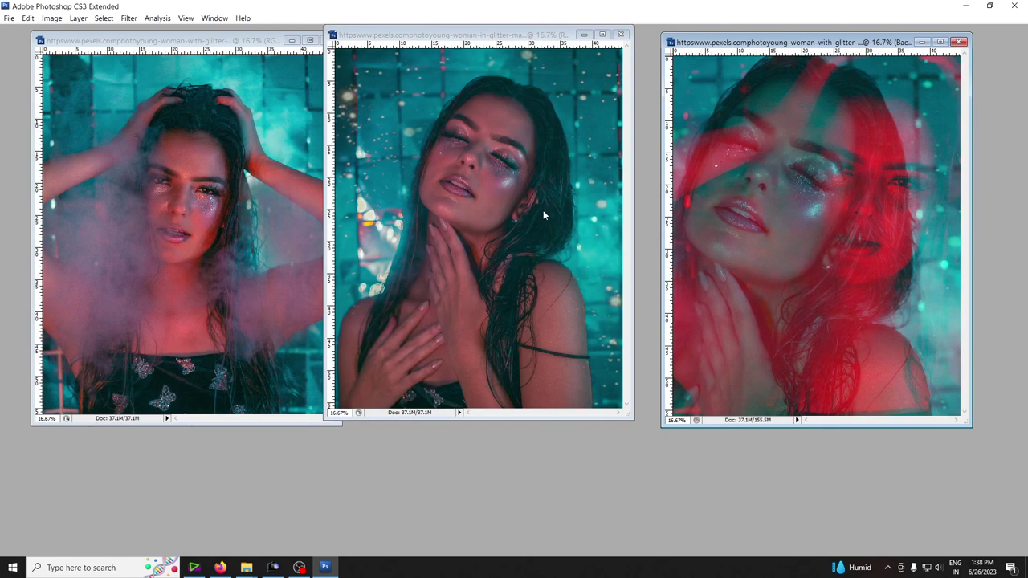
{"action": "left_click", "coordinate": [940, 42]}
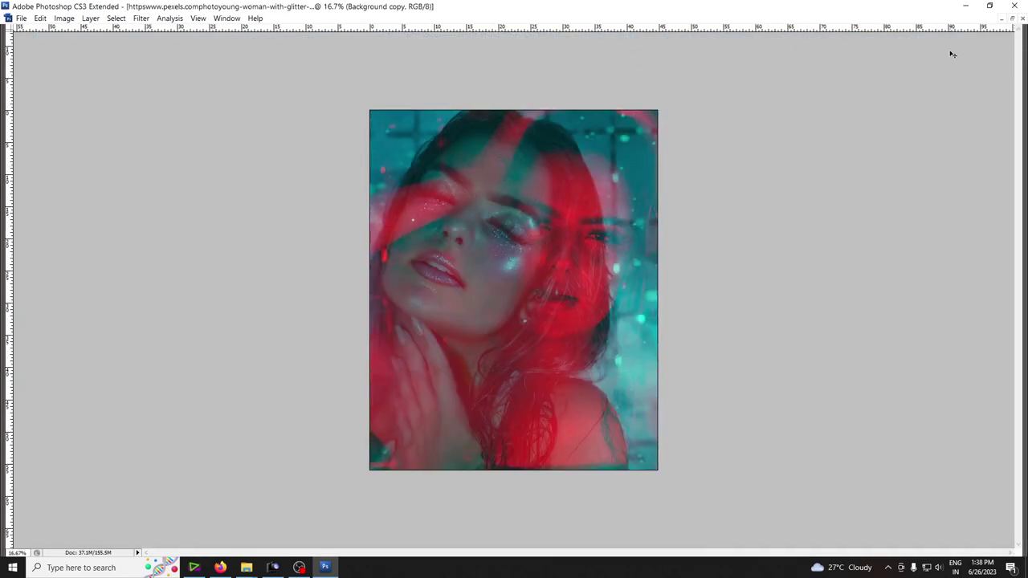
- Return to floating windows and enlarge the blended result window, shifting it right
{"action": "key", "text": "f"}
{"action": "key", "text": "f"}
{"action": "key", "text": "f"}
{"action": "key", "text": "f"}
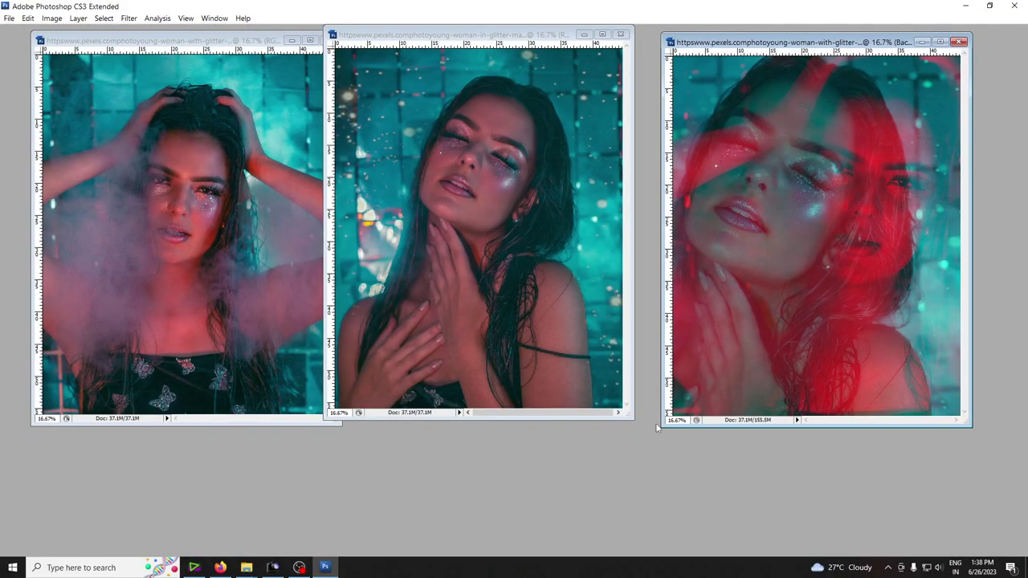
{"action": "left_click_drag", "start_coordinate": [663, 426], "coordinate": [536, 501]}
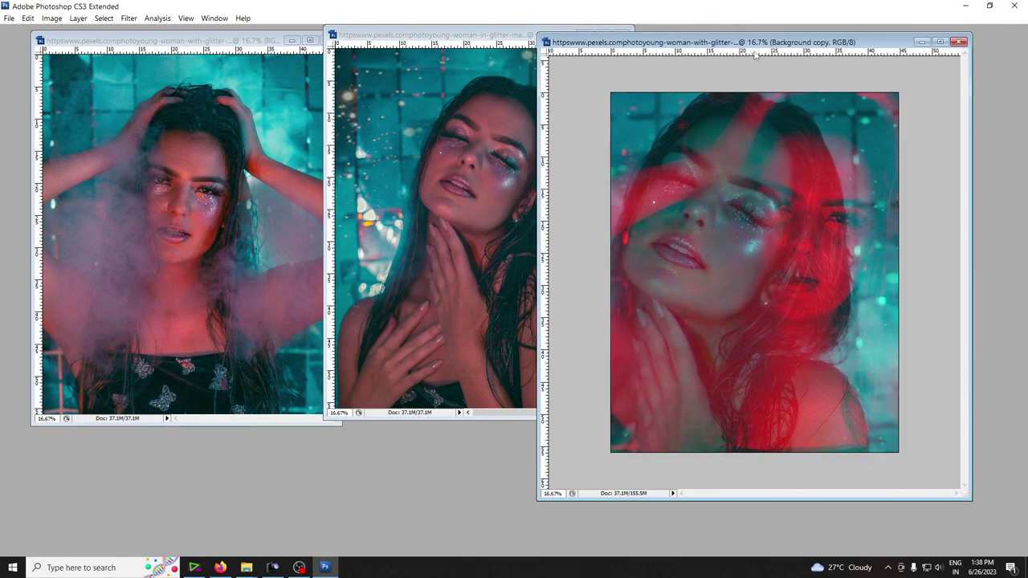
{"action": "left_click_drag", "start_coordinate": [827, 41], "coordinate": [872, 42]}
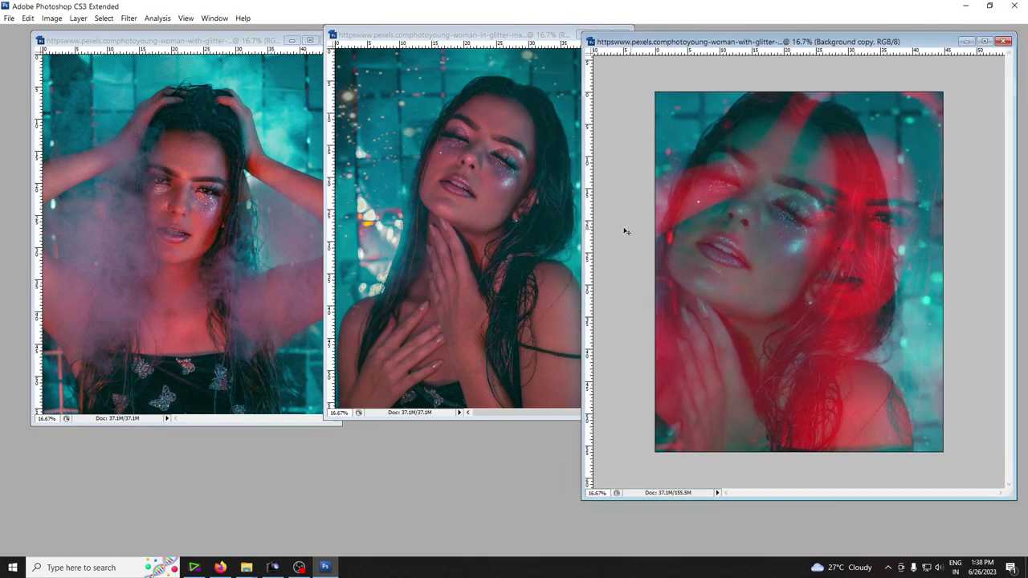